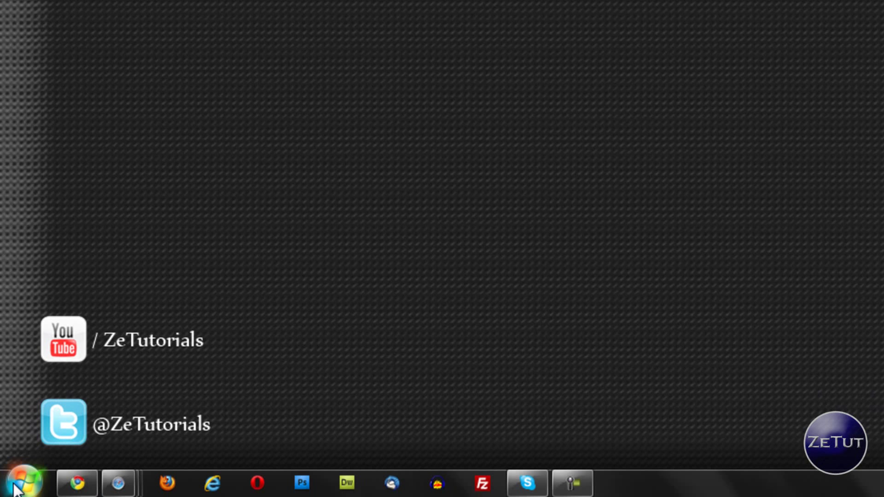
Launch the Run dialog from the Start menu to enter %temp%
click(19, 483)
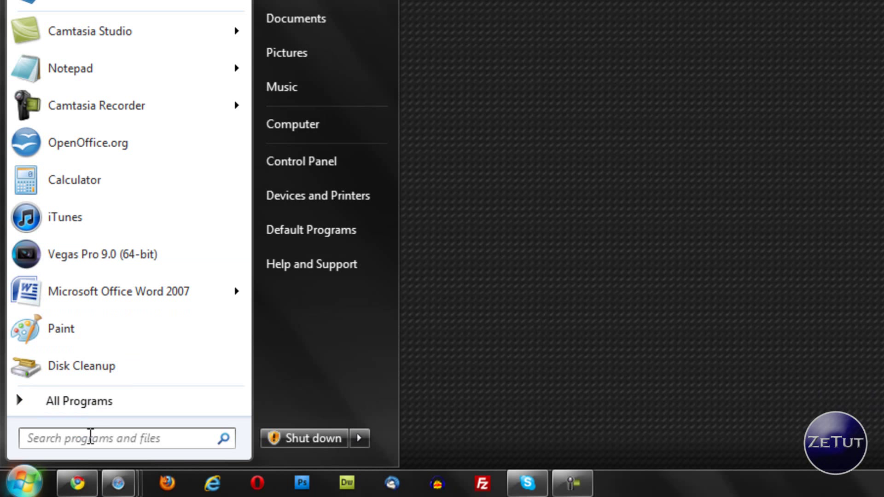
text(run)
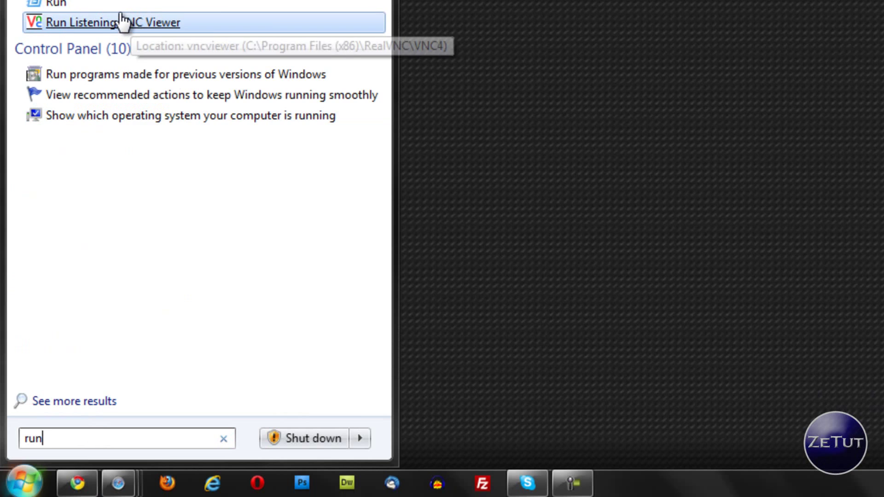
click(116, 5)
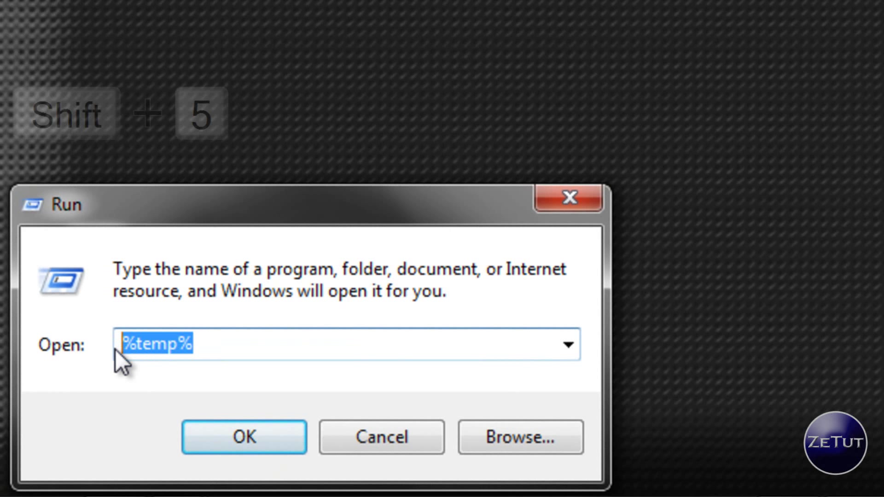
text(%)
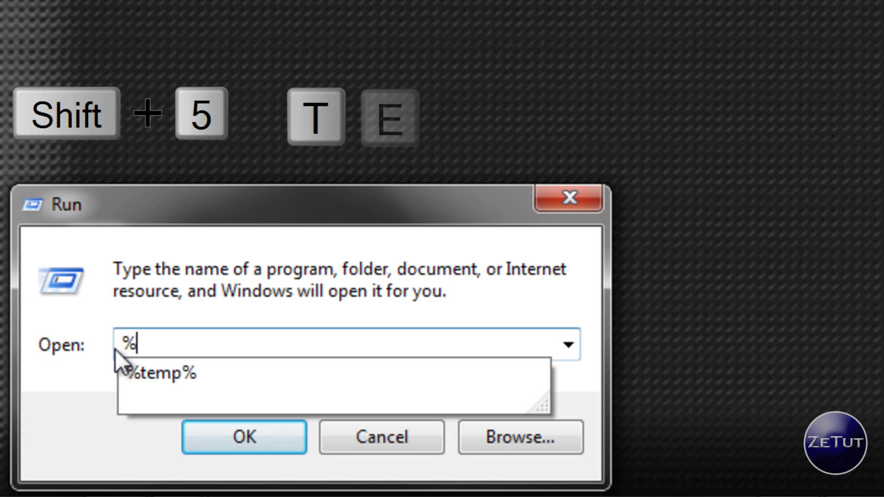
text(temp)
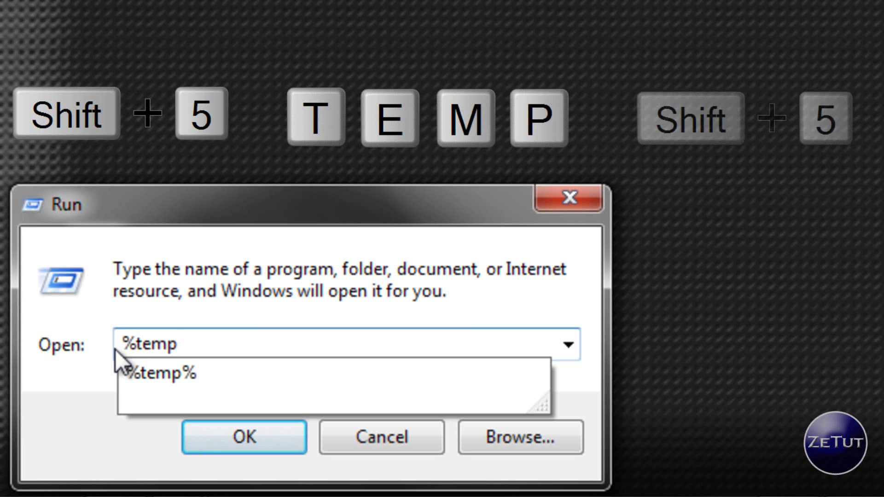
text(%)
Browse the Temp folder, inspecting the SkypeSetup installer and the pixel-vfl3z5WfW-1 image
click(234, 439)
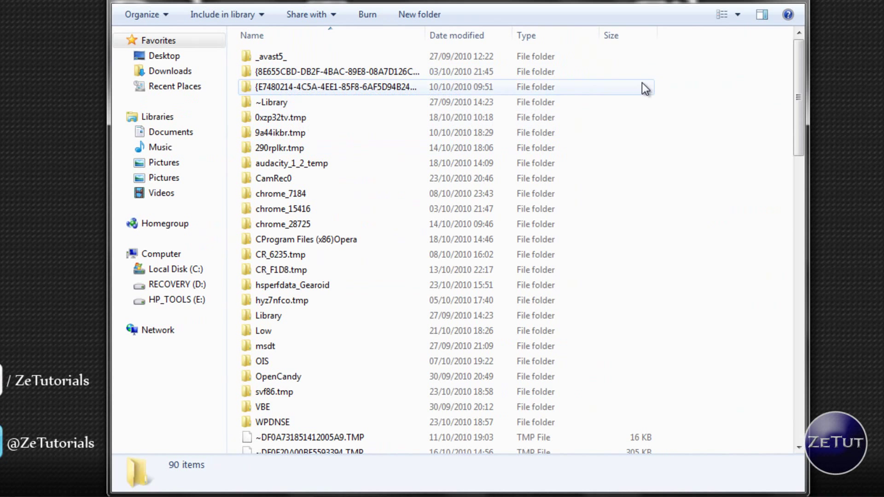
drag(796, 99, 817, 423)
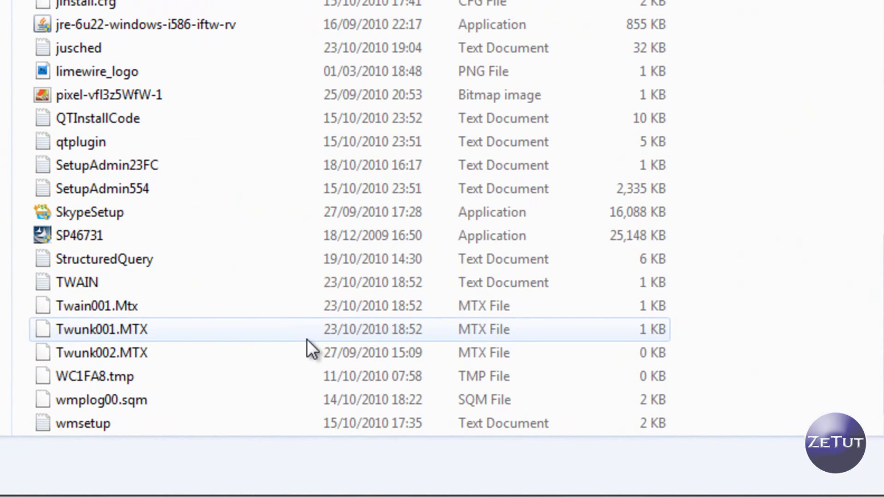
click(180, 211)
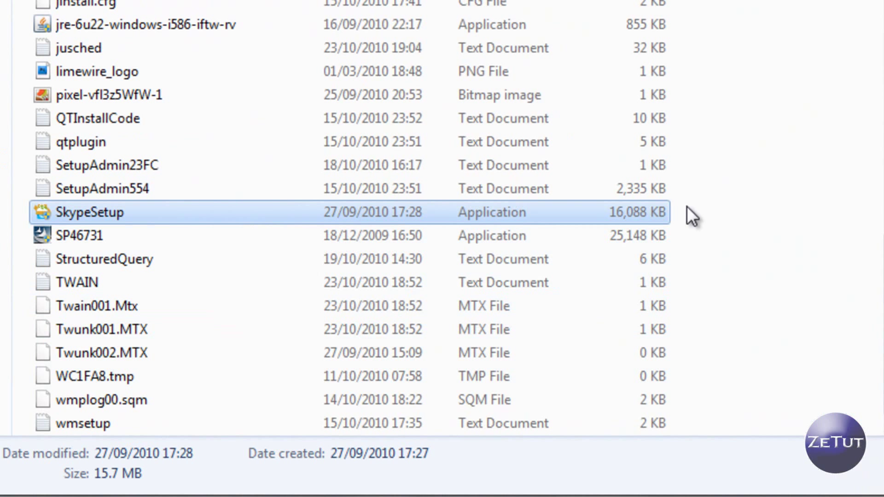
click(712, 231)
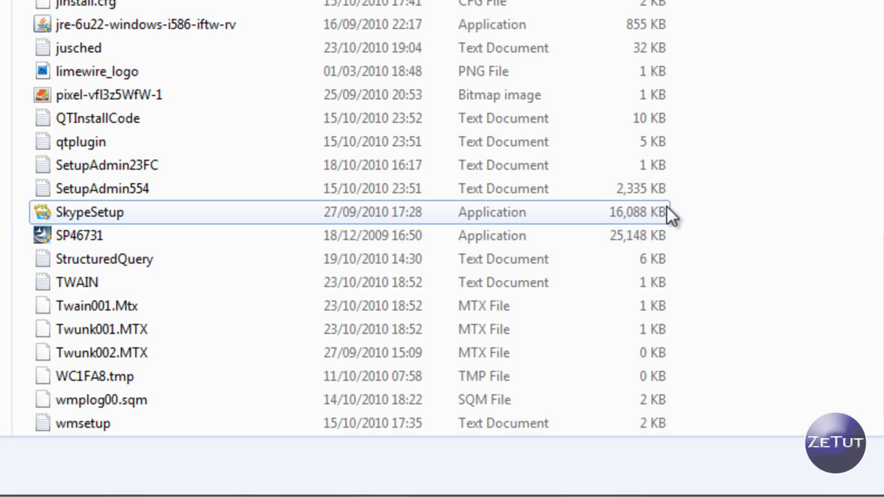
scroll(664, 304, up, 3)
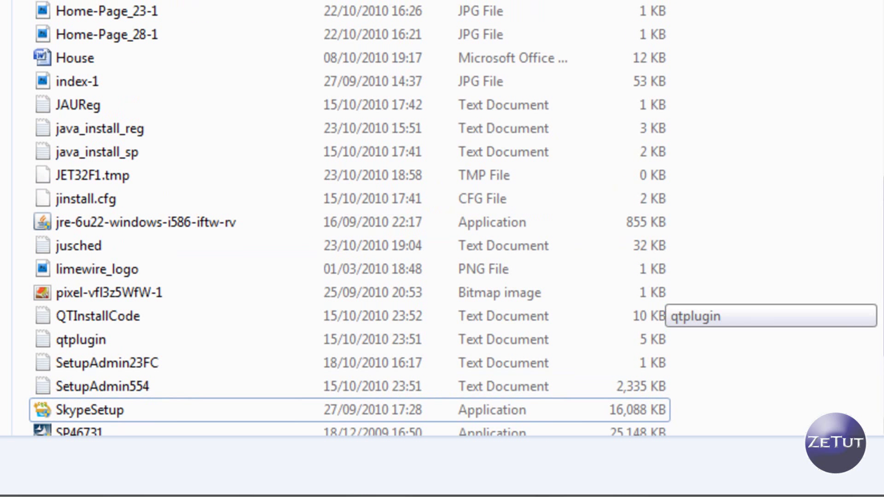
click(470, 293)
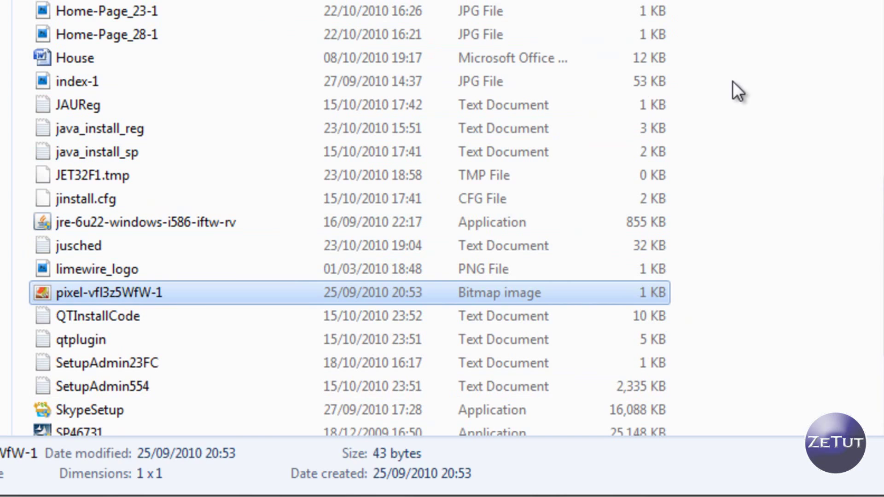
click(765, 112)
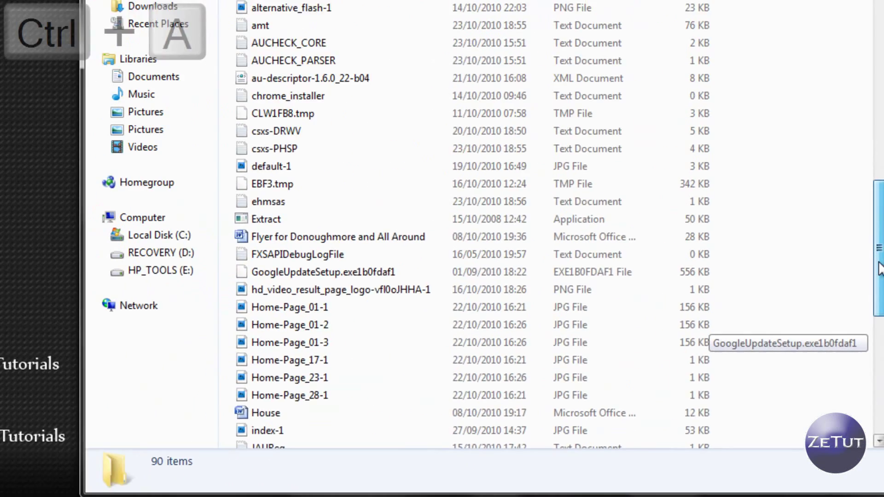
Select all 90 Temp items and confirm moving them to the Recycle Bin
key(ctrl+a)
drag(876, 383, 789, 154)
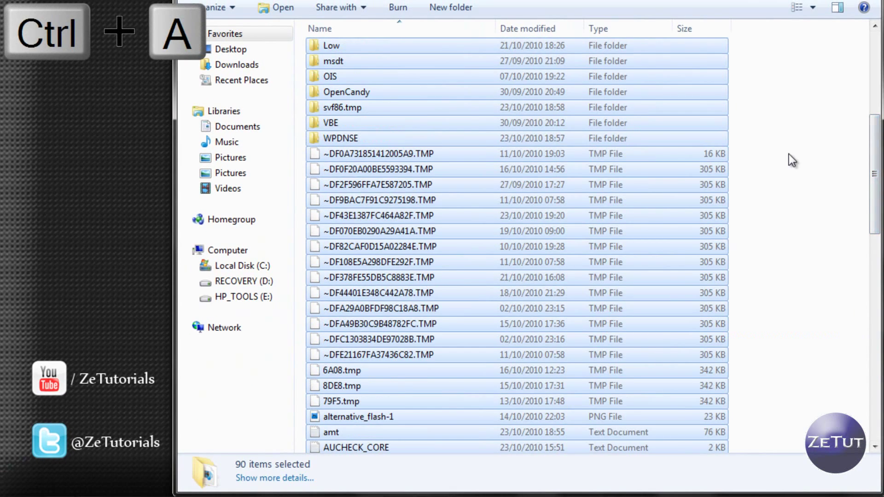
key(Delete)
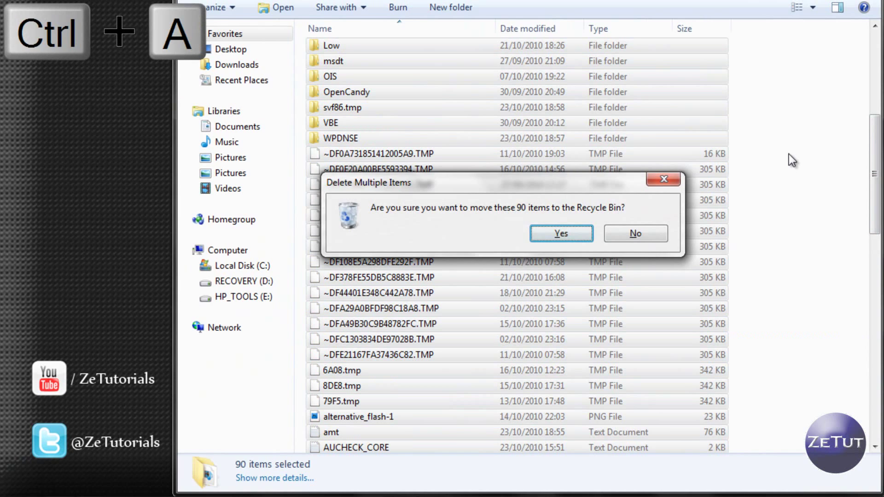
key(Return)
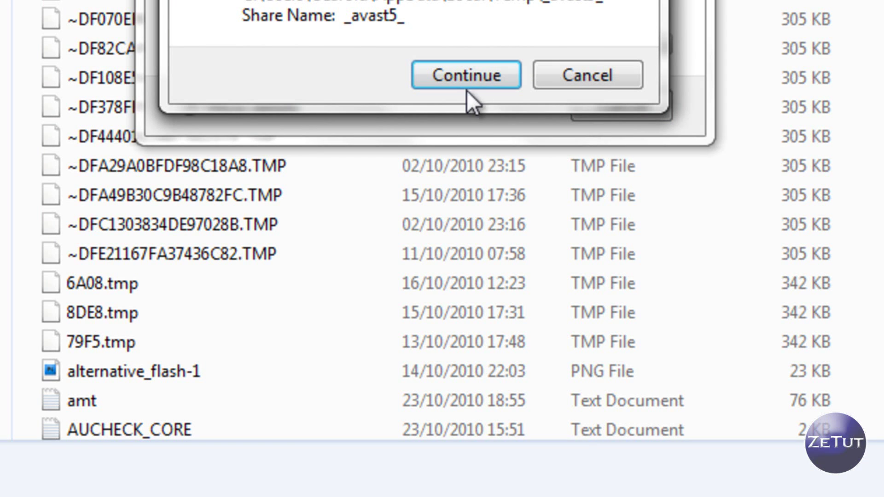
click(442, 82)
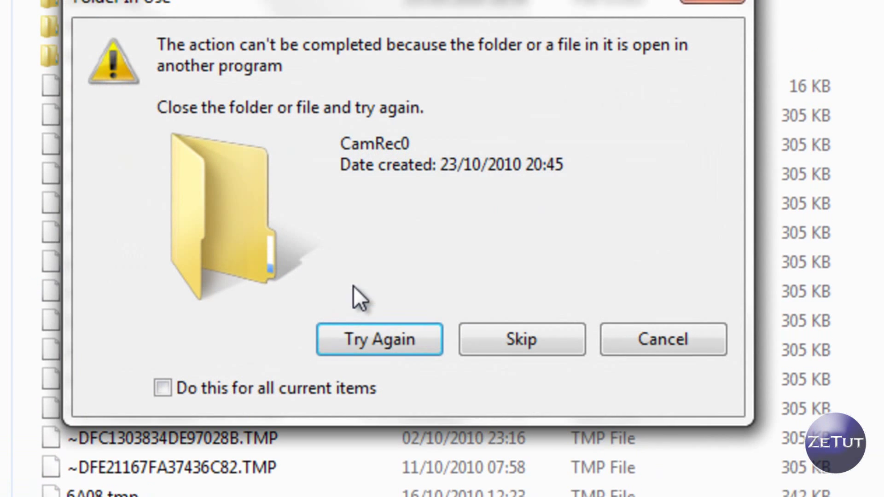
Skip the in-use CamRec0 folder and remaining locked files, applying the choice to all
click(234, 391)
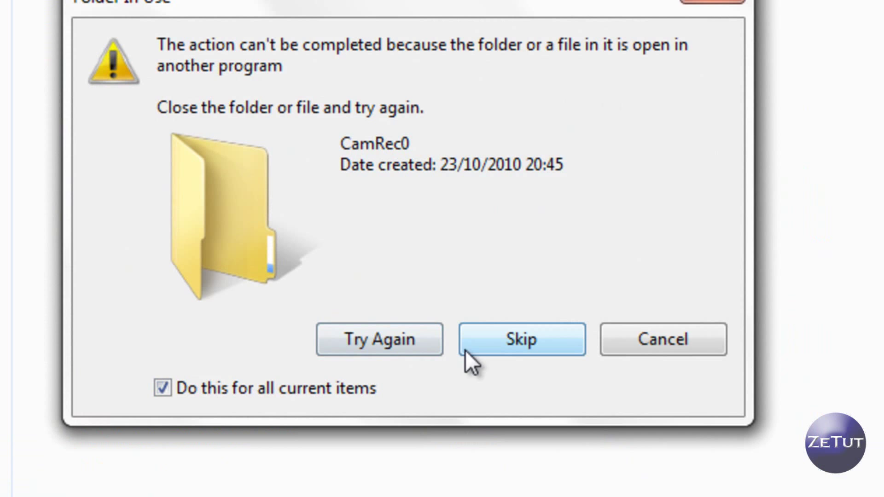
click(427, 335)
click(510, 340)
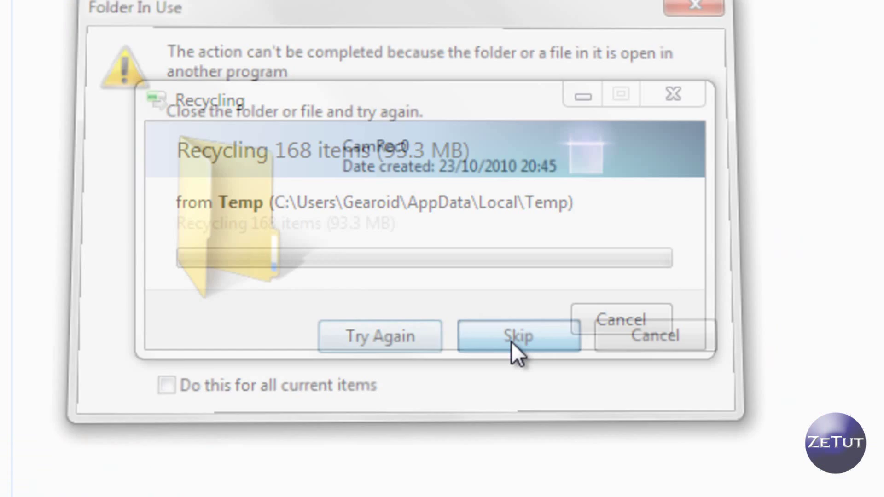
click(511, 342)
click(511, 341)
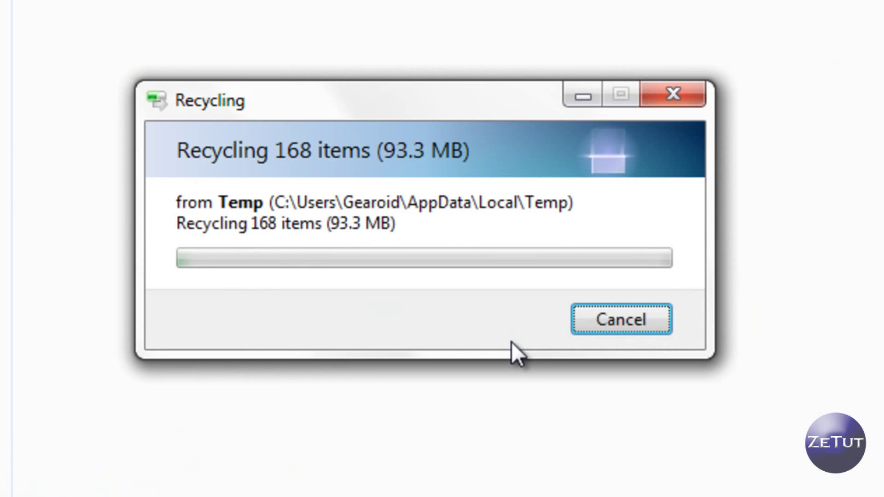